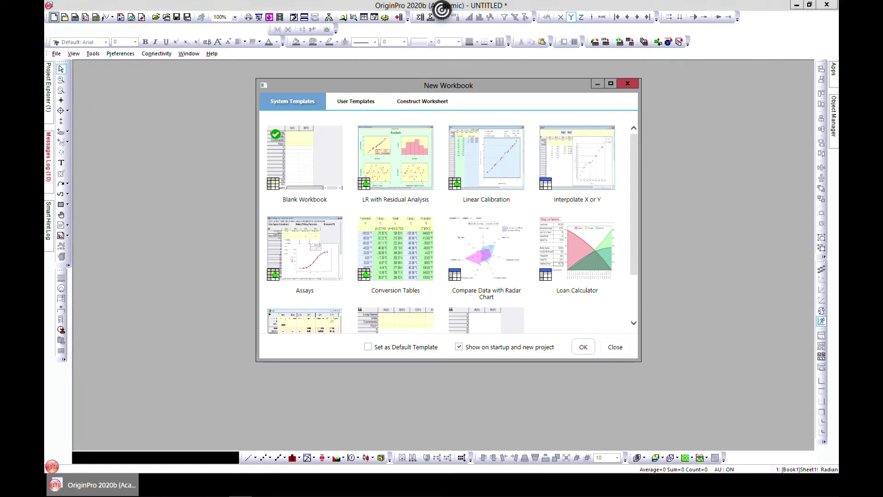
- Create a blank workbook and start a New 2D Function Plot from the Function Plot gallery
{"action": "double_click", "coordinate": [300, 148]}
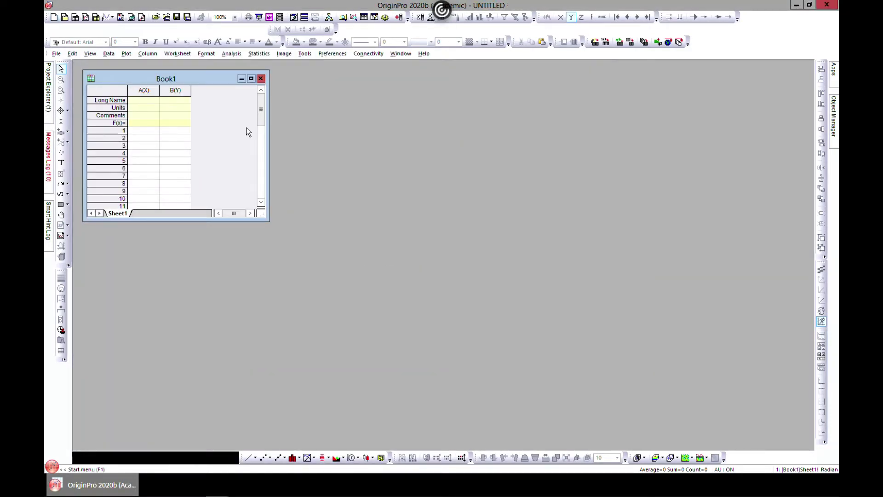
{"action": "left_click", "coordinate": [126, 53]}
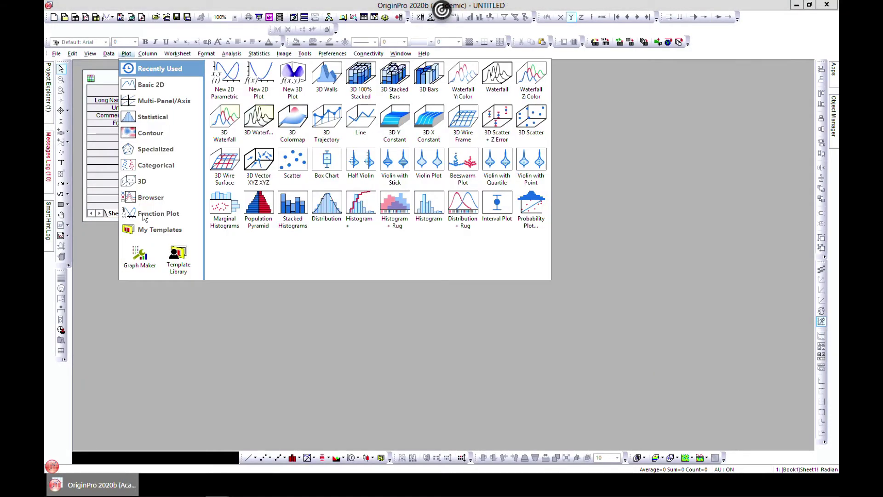
{"action": "mouse_move", "coordinate": [144, 215]}
{"action": "mouse_move", "coordinate": [177, 197]}
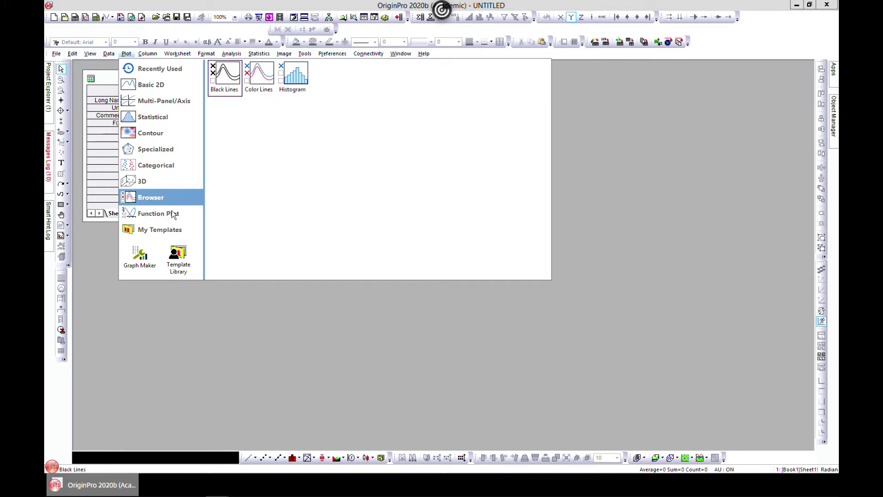
{"action": "mouse_move", "coordinate": [169, 221]}
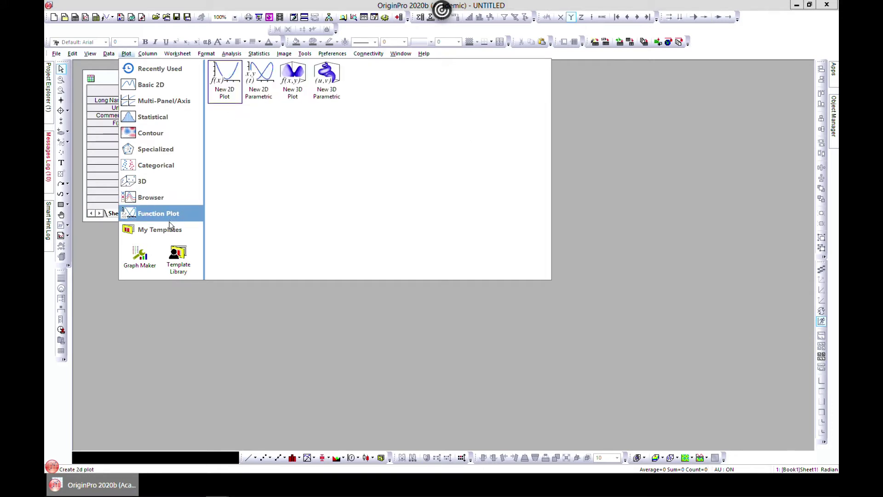
{"action": "left_click", "coordinate": [238, 90]}
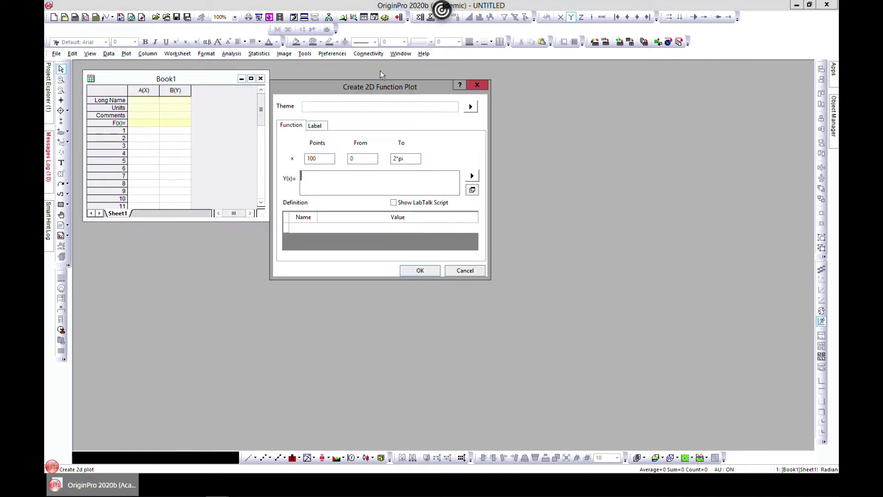
- Move the Create 2D Function Plot dialog aside and bring up the insertable math function categories for Y(x)
{"action": "left_click_drag", "start_coordinate": [367, 90], "coordinate": [397, 84]}
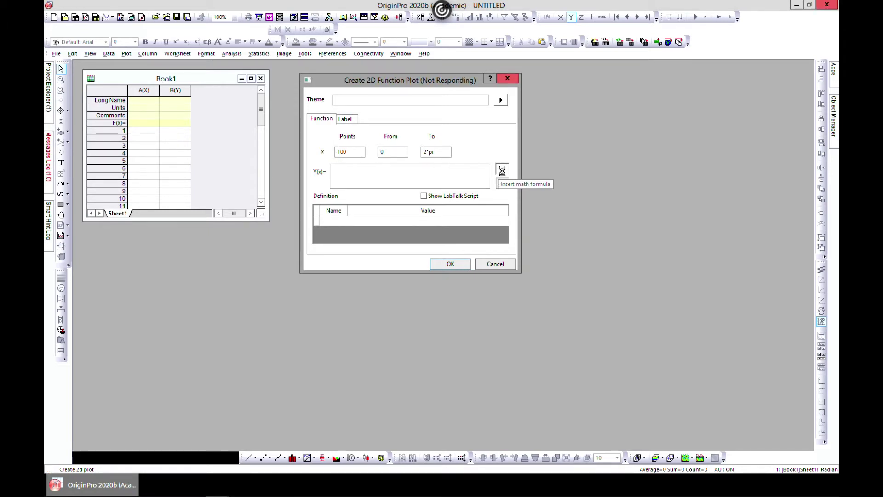
{"action": "left_click", "coordinate": [503, 184]}
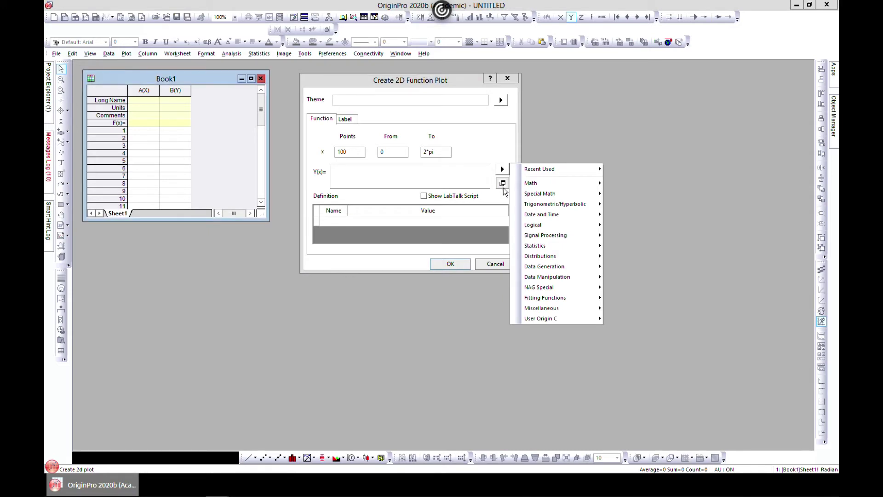
- Plot Y(x)=exp(x) for x from 0 to 20 as a new graph
{"action": "mouse_move", "coordinate": [529, 187]}
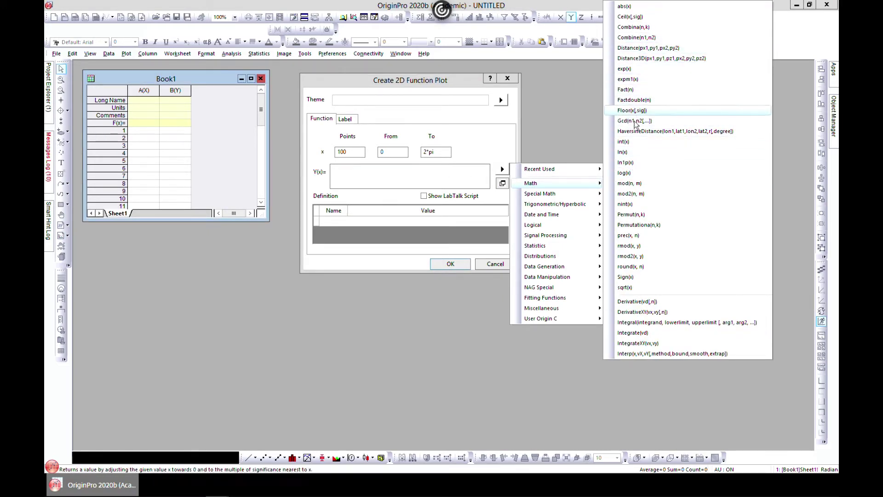
{"action": "left_click", "coordinate": [630, 69]}
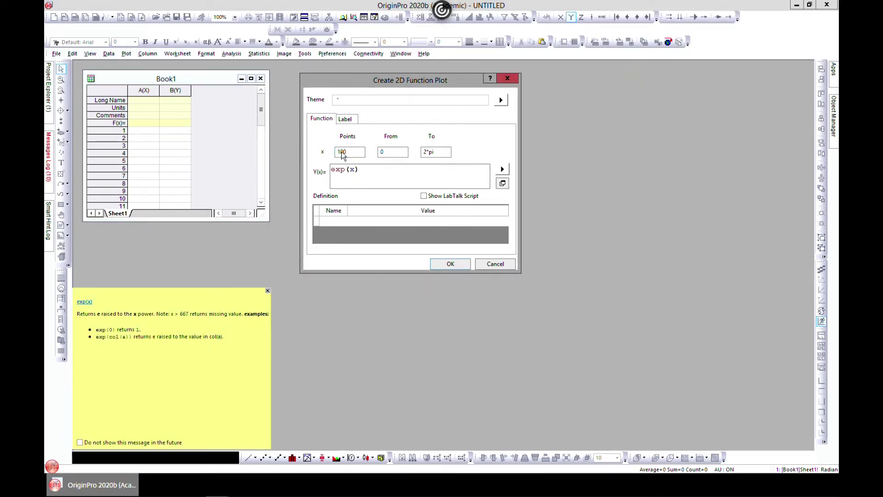
{"action": "left_click", "coordinate": [439, 154]}
{"action": "type", "text": "20"}
{"action": "left_click", "coordinate": [450, 265]}
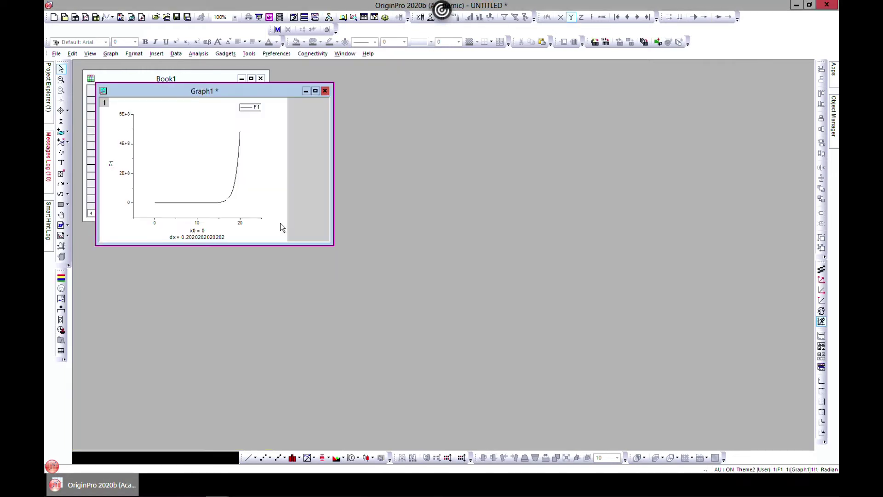
- Maximize Graph1, check the X axis settings, and open Plot Details for the exp(x) curve F1
{"action": "left_click", "coordinate": [316, 91]}
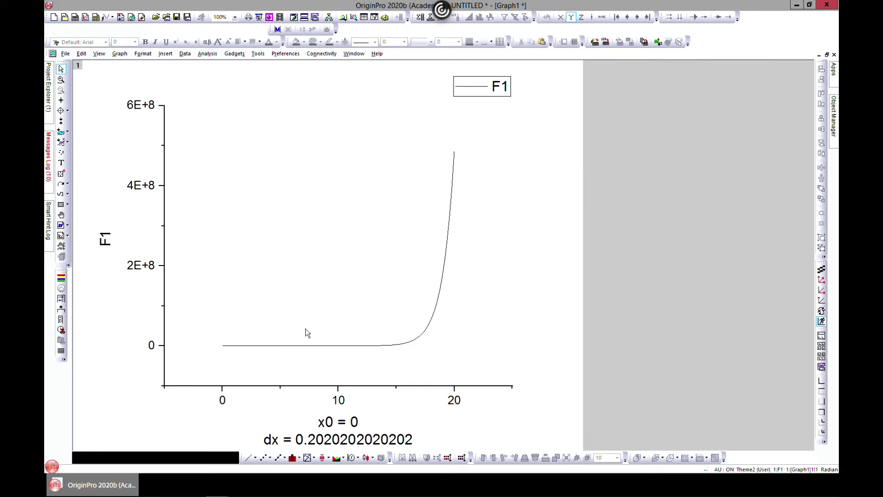
{"action": "double_click", "coordinate": [307, 388]}
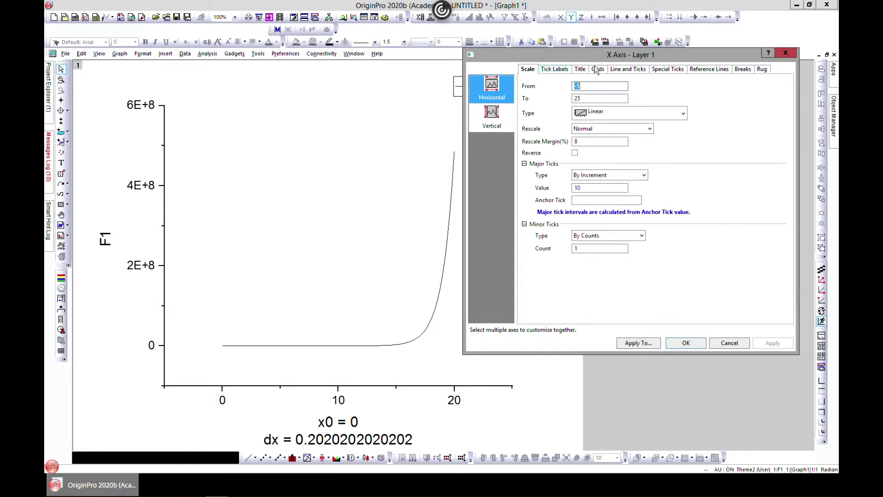
{"action": "left_click", "coordinate": [785, 53]}
{"action": "double_click", "coordinate": [444, 282]}
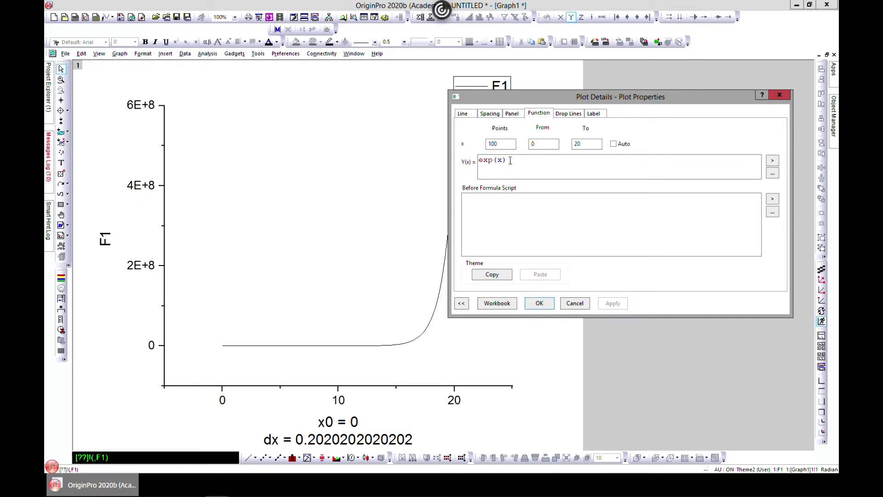
- Change the F1 formula to 2*exp(x) and apply it
{"action": "left_click_drag", "start_coordinate": [538, 97], "coordinate": [551, 89]}
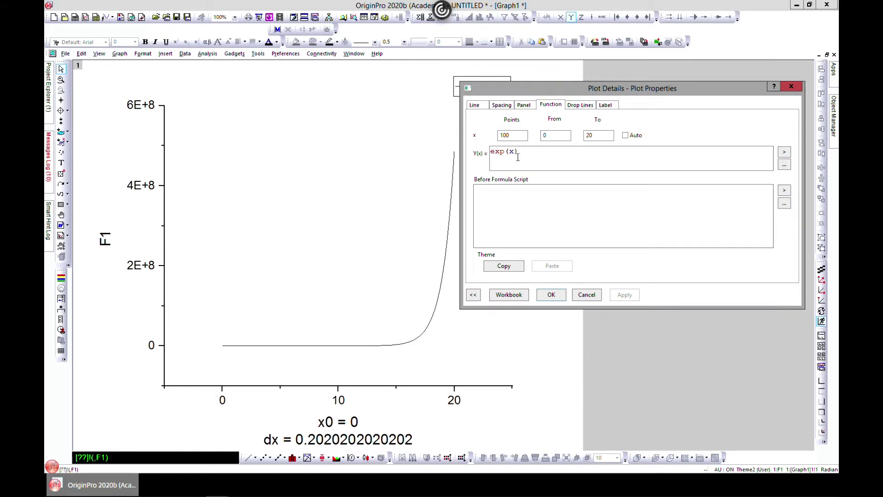
{"action": "left_click", "coordinate": [492, 152]}
{"action": "type", "text": "2"}
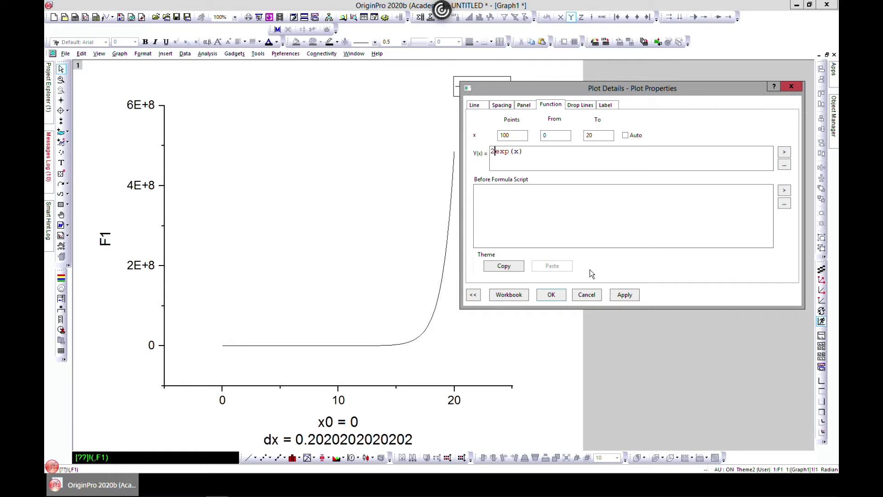
{"action": "type", "text": "*"}
{"action": "left_click", "coordinate": [624, 295]}
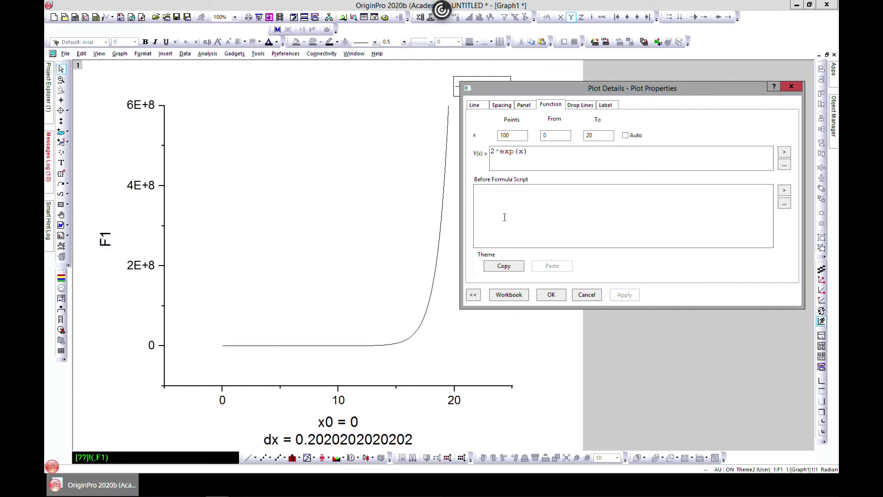
- Change the formula to 2*exp(3*x) and apply it
{"action": "left_click", "coordinate": [520, 153]}
{"action": "type", "text": "3*"}
{"action": "key", "text": "BackSpace"}
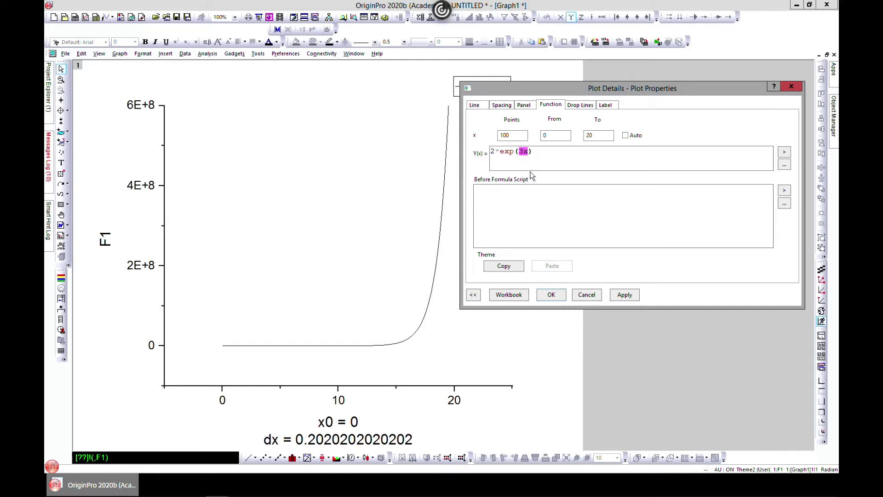
{"action": "type", "text": "*"}
{"action": "left_click", "coordinate": [618, 295]}
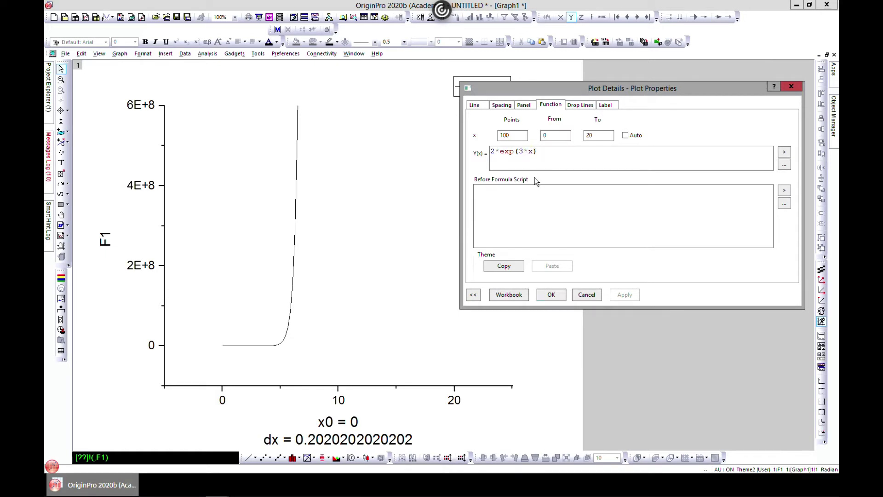
- Restore the formula to plain exp(x) and apply it
{"action": "left_click_drag", "start_coordinate": [528, 150], "coordinate": [518, 150]}
{"action": "key", "text": "BackSpace"}
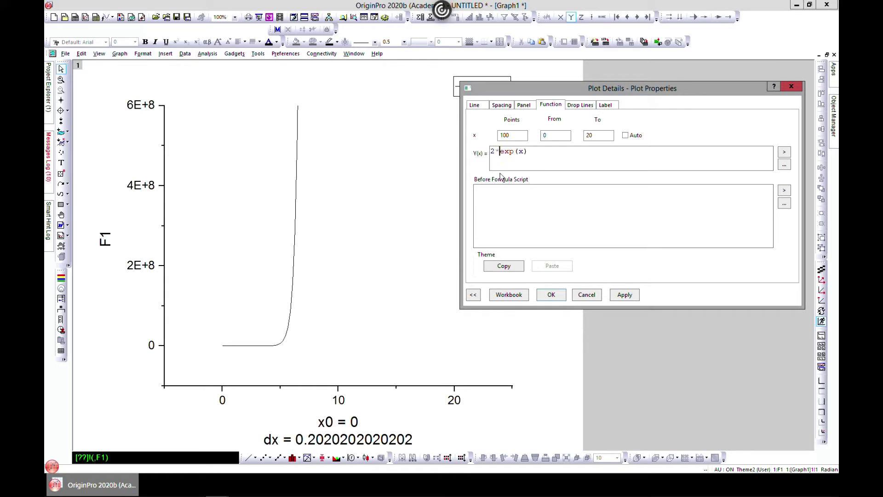
{"action": "key", "text": "BackSpace"}
{"action": "key", "text": "BackSpace"}
{"action": "left_click", "coordinate": [623, 295]}
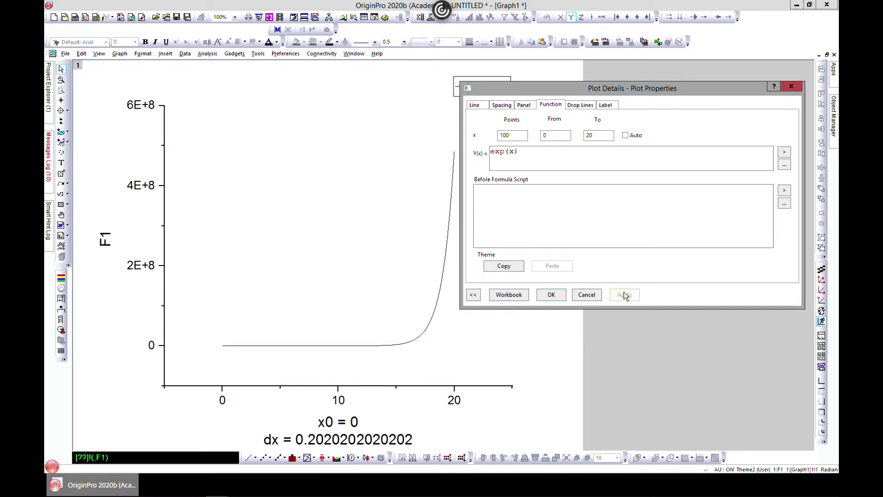
- Browse the Math function list without inserting anything, then switch to F1's Line settings
{"action": "left_click", "coordinate": [787, 155]}
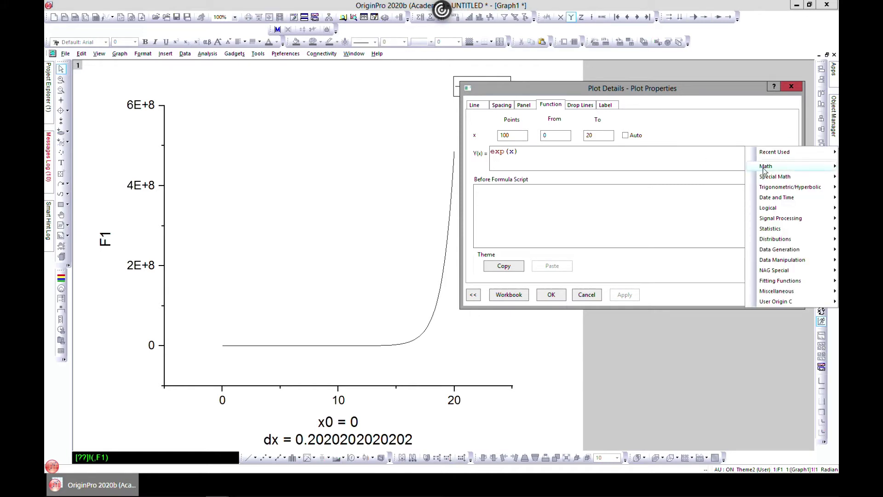
{"action": "mouse_move", "coordinate": [764, 170]}
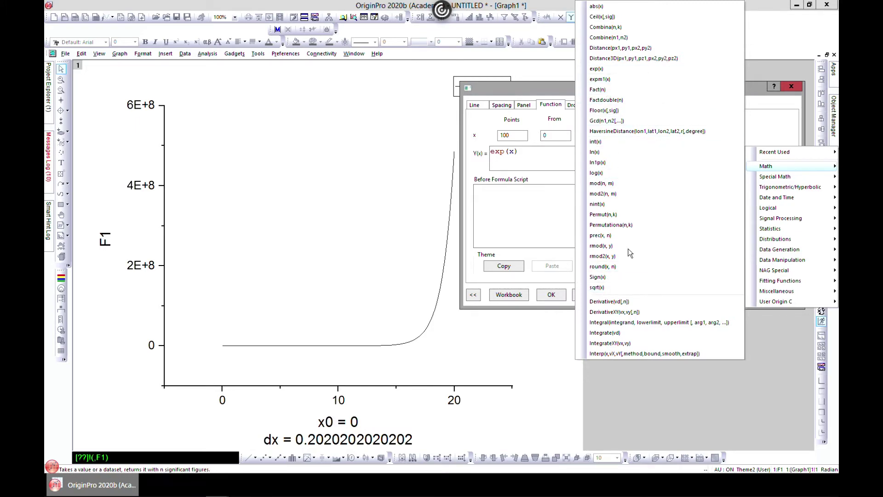
{"action": "left_click", "coordinate": [535, 164]}
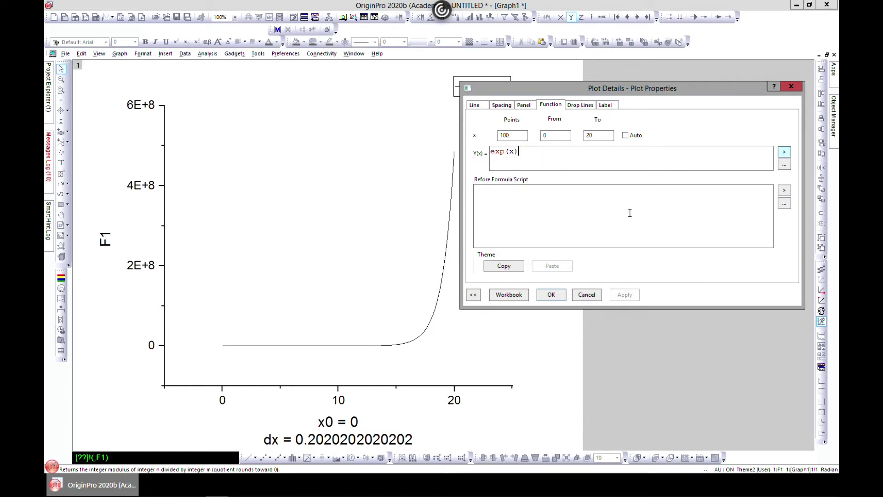
{"action": "left_click", "coordinate": [480, 106]}
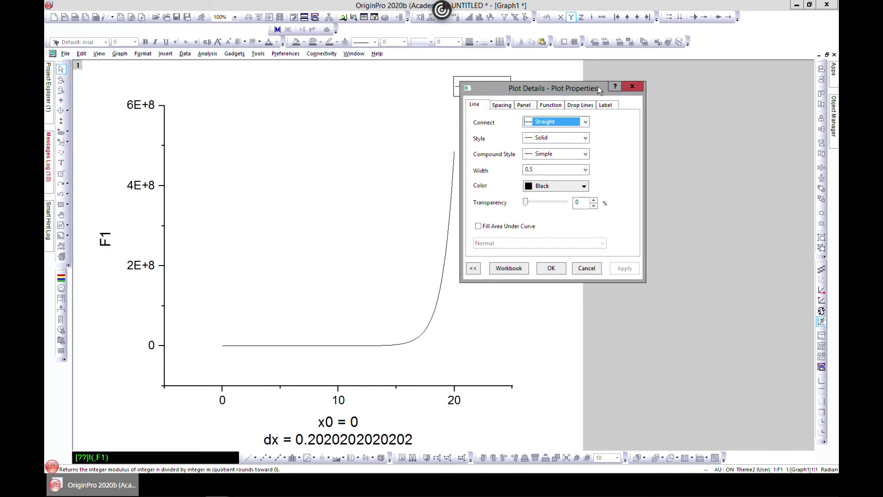
- Set the F1 line width to 3 and colour to Green, and apply
{"action": "left_click_drag", "start_coordinate": [598, 86], "coordinate": [640, 85]}
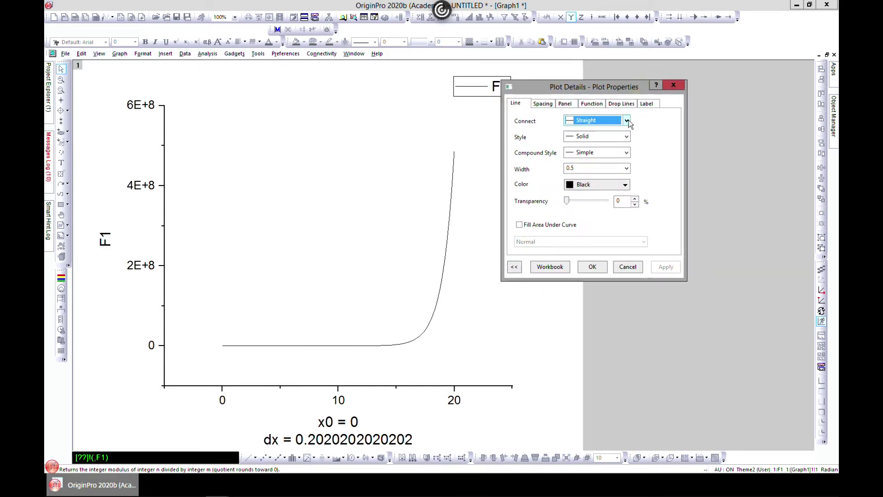
{"action": "left_click", "coordinate": [627, 153]}
{"action": "left_click", "coordinate": [628, 153]}
{"action": "left_click", "coordinate": [627, 153]}
{"action": "left_click", "coordinate": [627, 153]}
{"action": "left_click", "coordinate": [628, 168]}
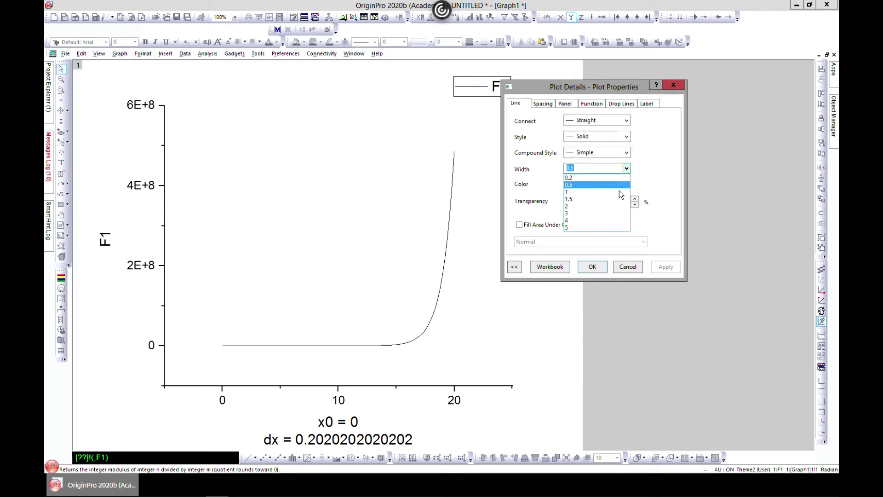
{"action": "left_click", "coordinate": [607, 212]}
{"action": "left_click", "coordinate": [626, 184]}
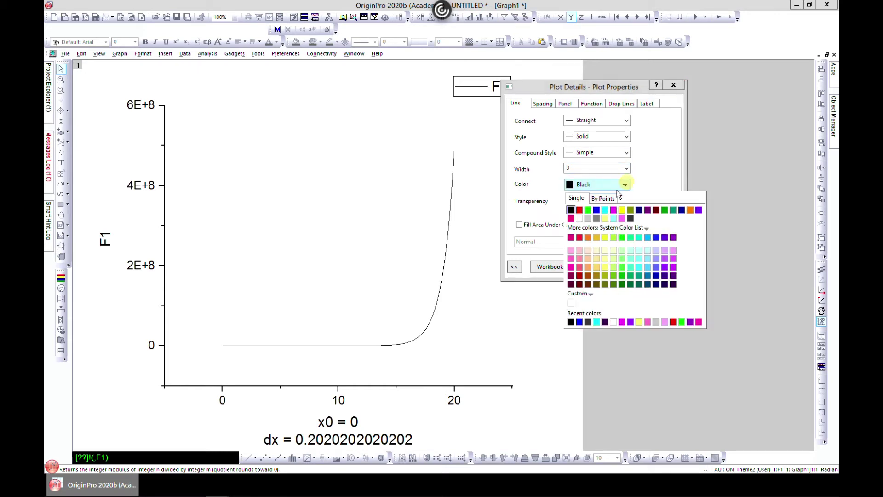
{"action": "left_click", "coordinate": [590, 211]}
{"action": "left_click", "coordinate": [665, 267]}
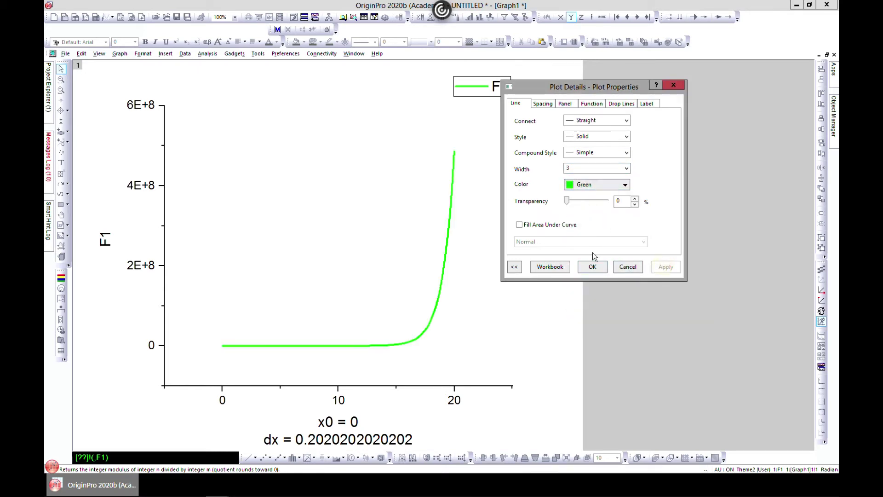
- Look over the Spacing, Panel and Drop Lines tabs, close Plot Details, and restore Graph1's window
{"action": "left_click", "coordinate": [543, 104]}
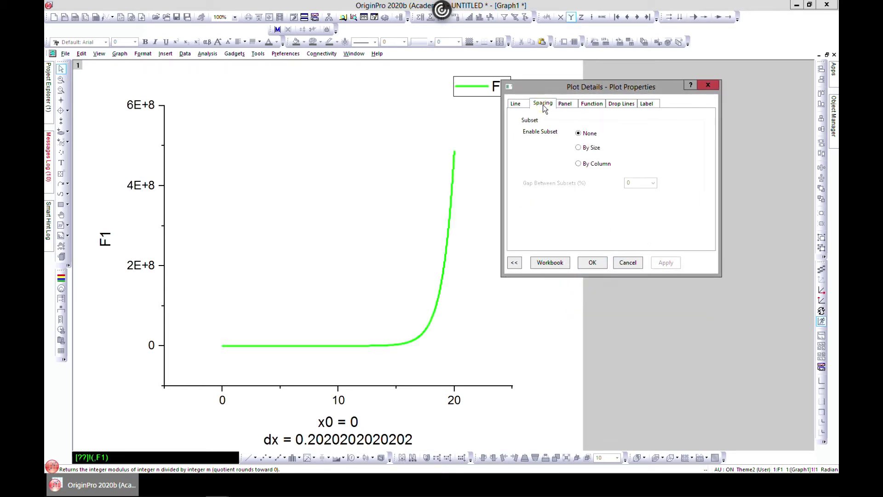
{"action": "left_click", "coordinate": [566, 104]}
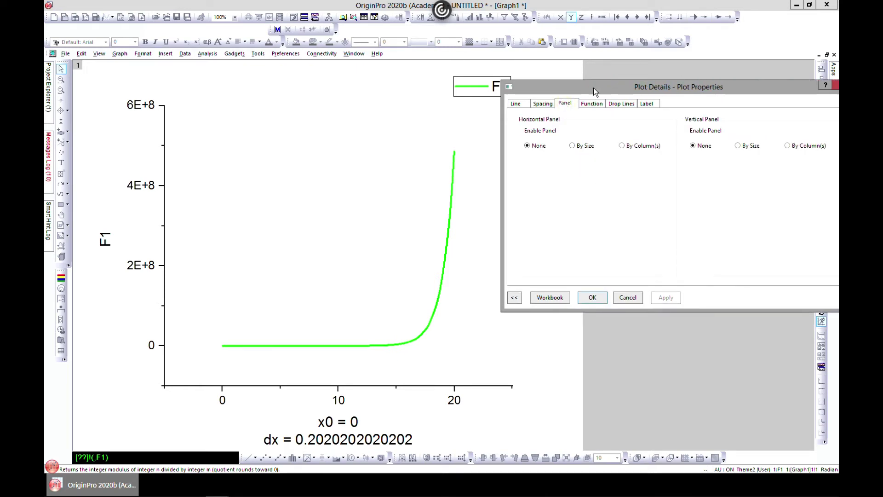
{"action": "left_click", "coordinate": [619, 104]}
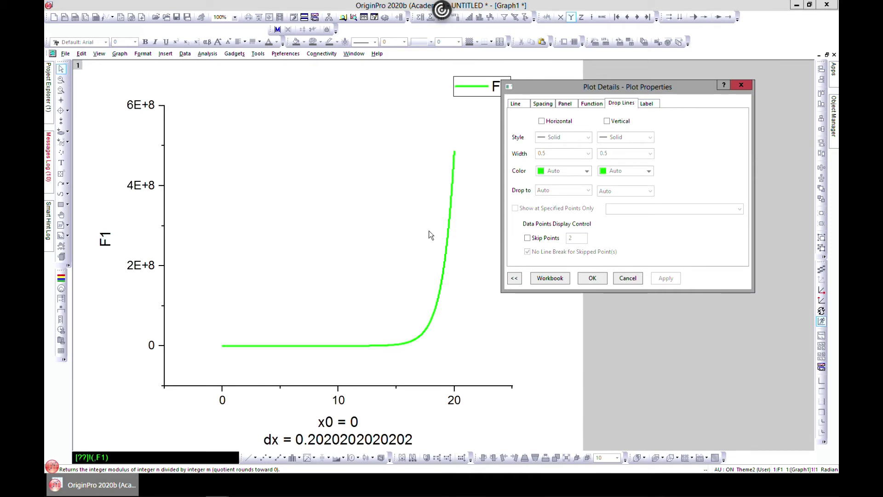
{"action": "left_click", "coordinate": [742, 86]}
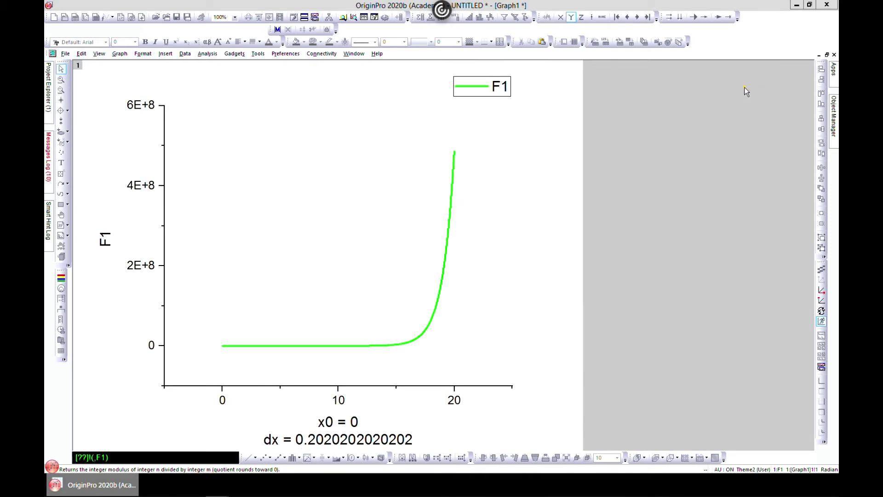
{"action": "left_click", "coordinate": [827, 55]}
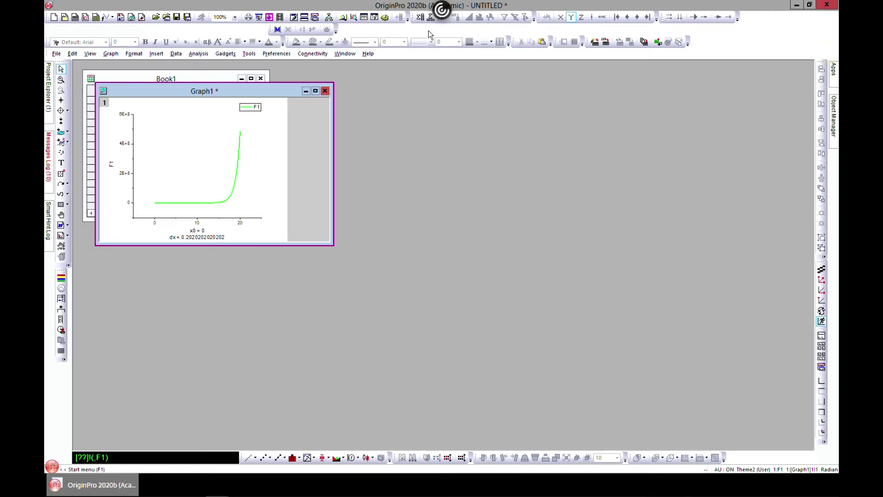
- Bring Book1 forward and start a New 2D Parametric function plot
{"action": "left_click", "coordinate": [214, 78]}
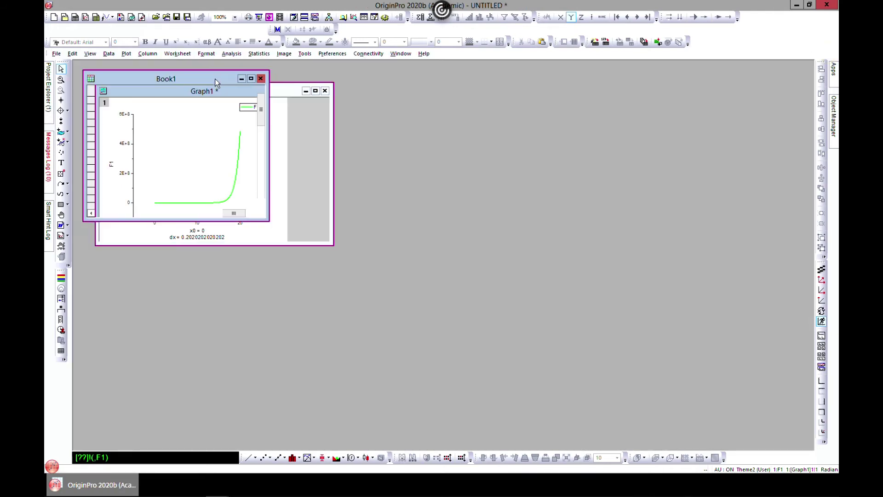
{"action": "left_click", "coordinate": [127, 54]}
{"action": "mouse_move", "coordinate": [156, 215]}
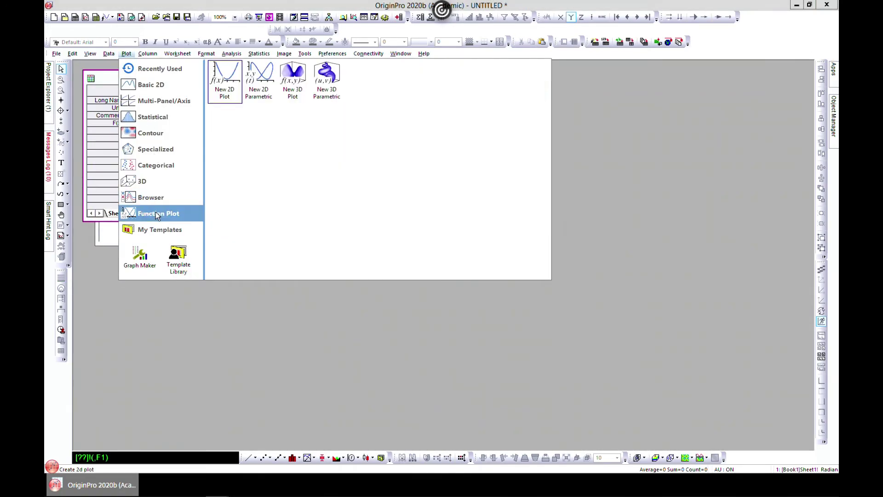
{"action": "left_click", "coordinate": [269, 99]}
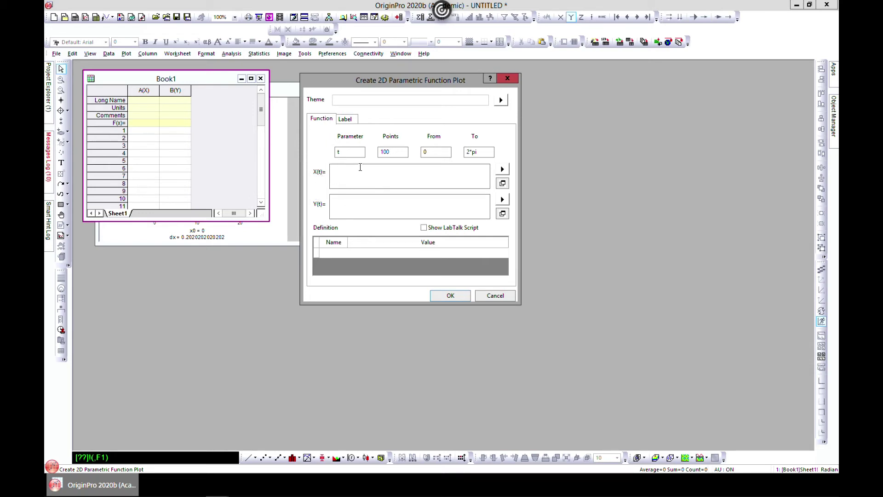
- Enter X(t) as a*cos(t)+(b/n)*cos(n*t) and select the whole expression
{"action": "mouse_move", "coordinate": [442, 10]}
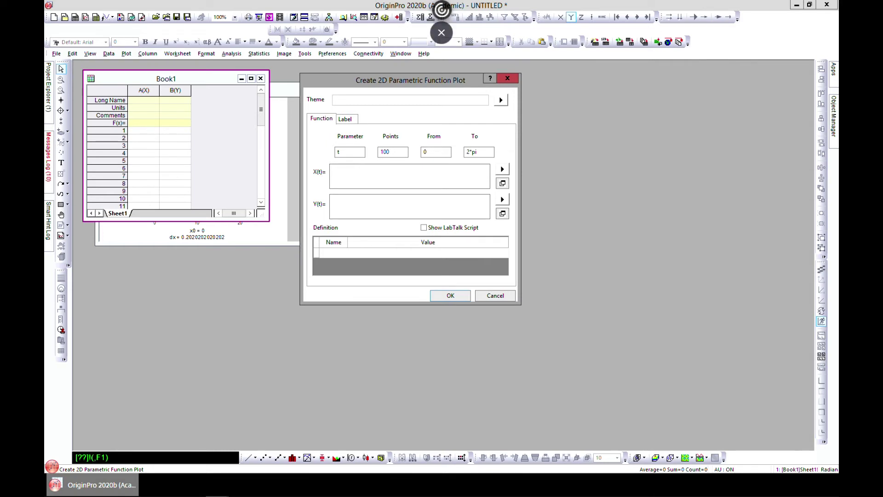
{"action": "type", "text": "a"}
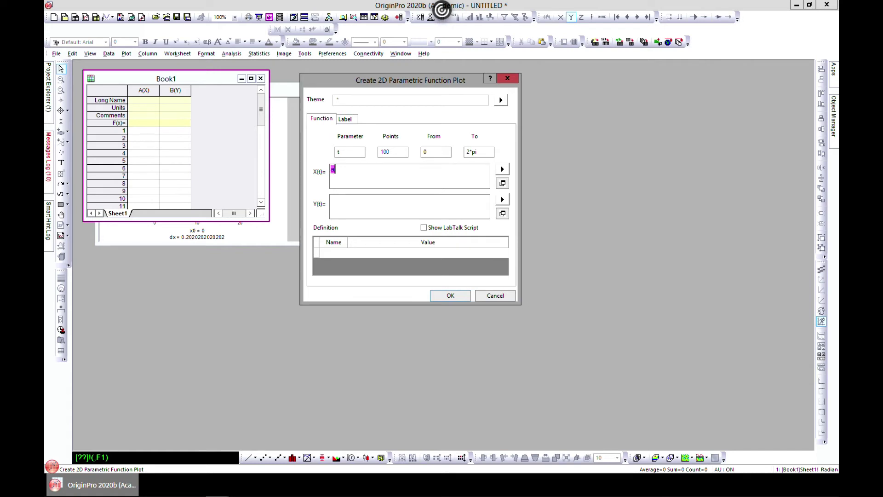
{"action": "type", "text": "* cos(t)+(b/n)*cos"}
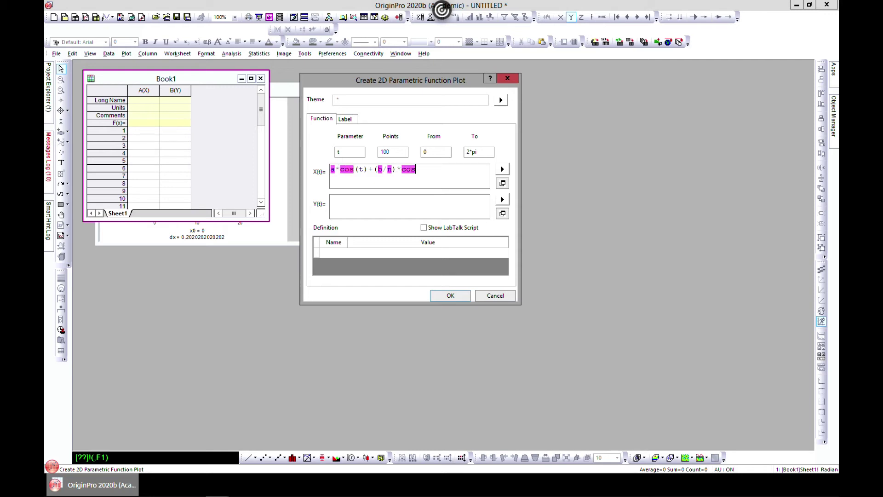
{"action": "type", "text": "(n*t)"}
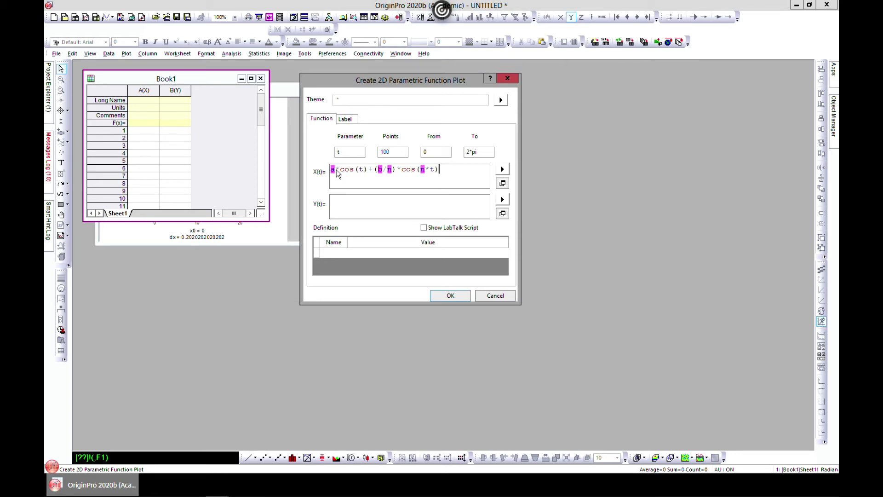
{"action": "left_click_drag", "start_coordinate": [440, 171], "coordinate": [391, 169]}
{"action": "triple_click", "coordinate": [333, 170]}
- Copy the X(t) expression and paste it into the Y(t) box
{"action": "right_click", "coordinate": [341, 171]}
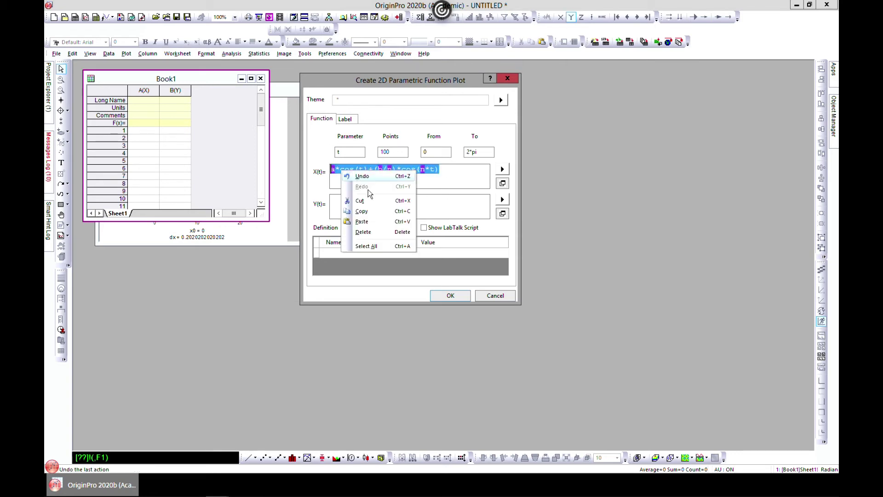
{"action": "left_click", "coordinate": [382, 217]}
{"action": "left_click", "coordinate": [348, 203]}
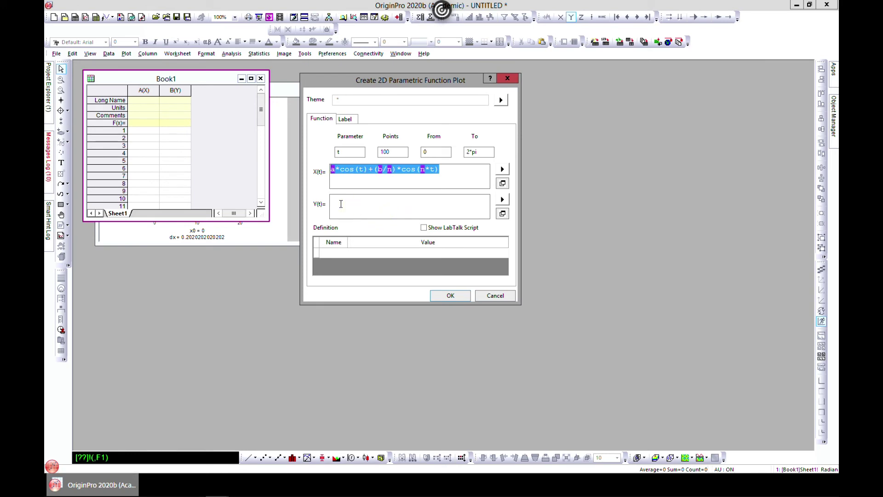
{"action": "right_click", "coordinate": [341, 204]}
{"action": "left_click", "coordinate": [364, 256]}
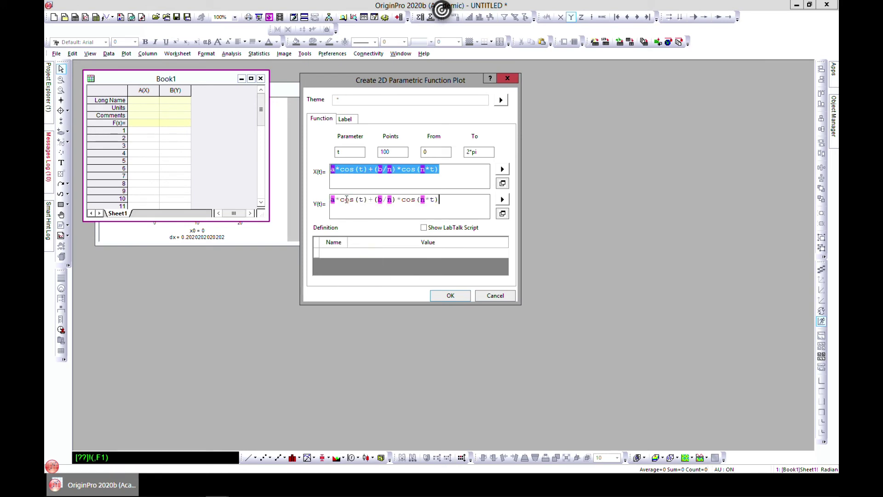
- Edit Y(t) into a*sin(t)-(b/n)*sin(n*t), then move to the Definition table
{"action": "left_click", "coordinate": [353, 200]}
{"action": "key", "text": "BackSpace"}
{"action": "key", "text": "BackSpace"}
{"action": "key", "text": "BackSpace"}
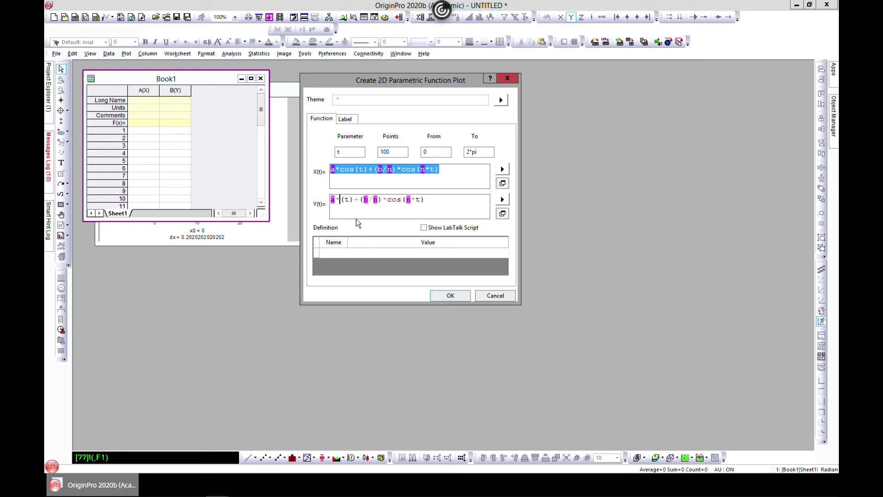
{"action": "type", "text": "sin"}
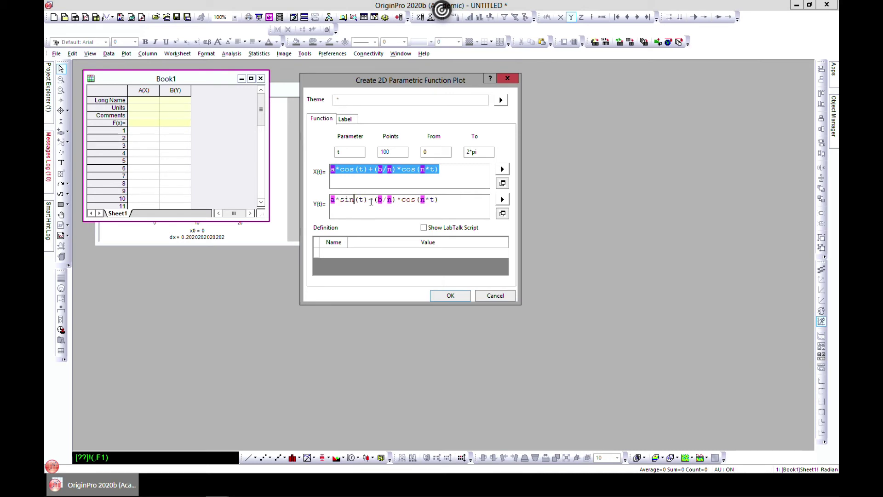
{"action": "left_click", "coordinate": [372, 200]}
{"action": "key", "text": "BackSpace"}
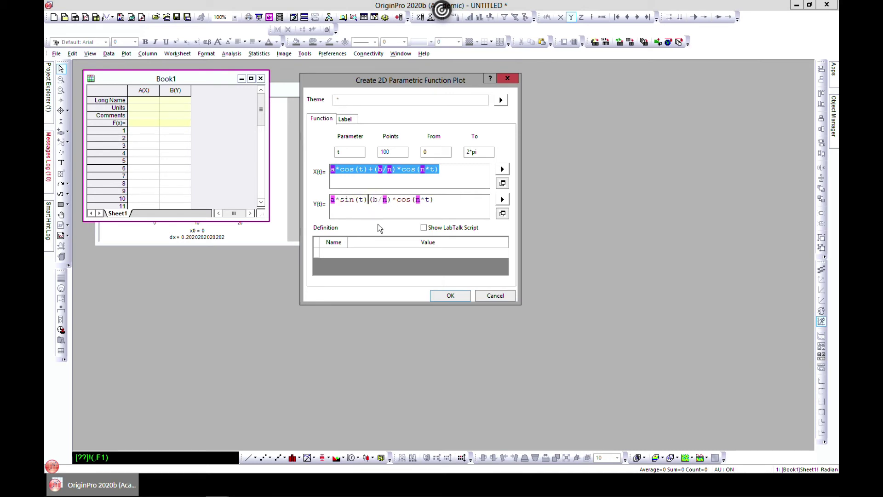
{"action": "type", "text": "-"}
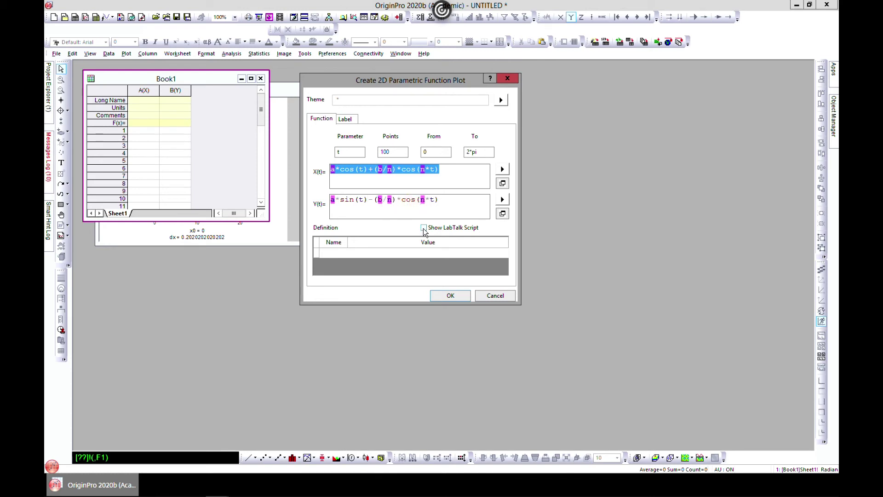
{"action": "key", "text": "BackSpace"}
{"action": "key", "text": "BackSpace"}
{"action": "key", "text": "BackSpace"}
{"action": "type", "text": "sin"}
{"action": "left_click", "coordinate": [357, 216]}
{"action": "left_click", "coordinate": [328, 256]}
- Define constants a = 2 and b = 1 in the Definition table
{"action": "left_click", "coordinate": [327, 256]}
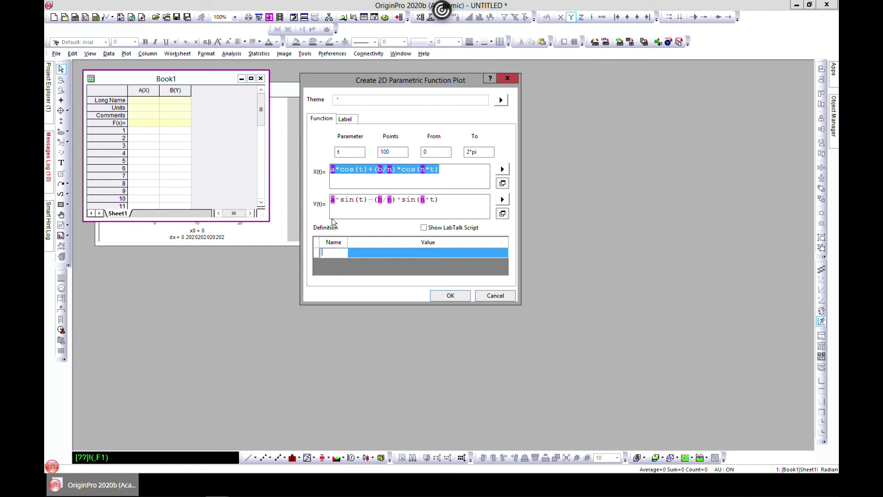
{"action": "type", "text": "a"}
{"action": "left_click", "coordinate": [377, 256]}
{"action": "type", "text": "2"}
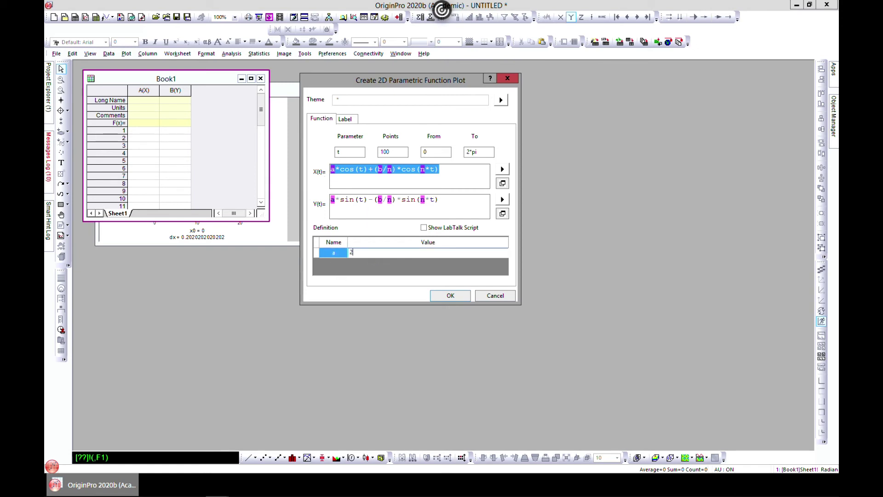
{"action": "key", "text": "Return"}
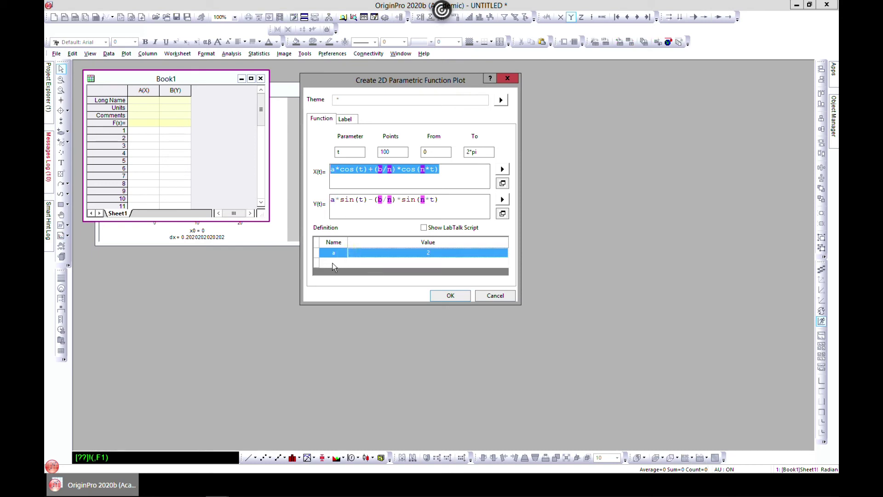
{"action": "left_click", "coordinate": [335, 263]}
{"action": "type", "text": "b"}
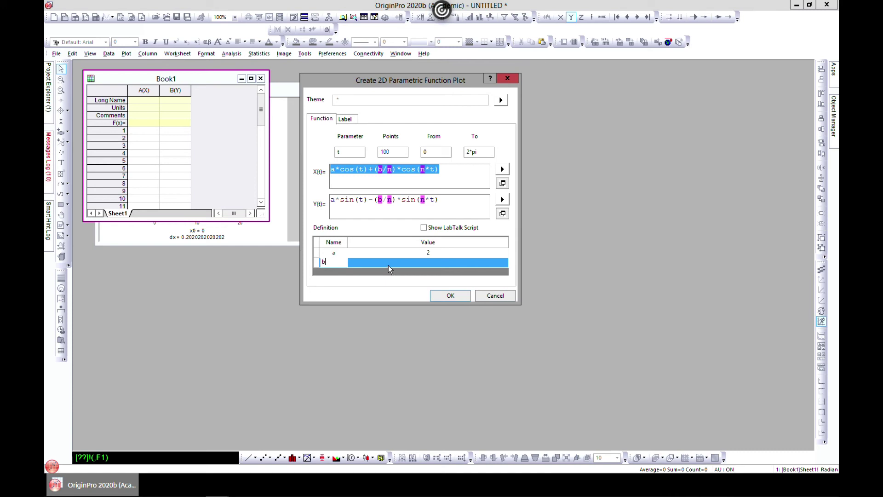
{"action": "left_click", "coordinate": [388, 262]}
{"action": "type", "text": "1"}
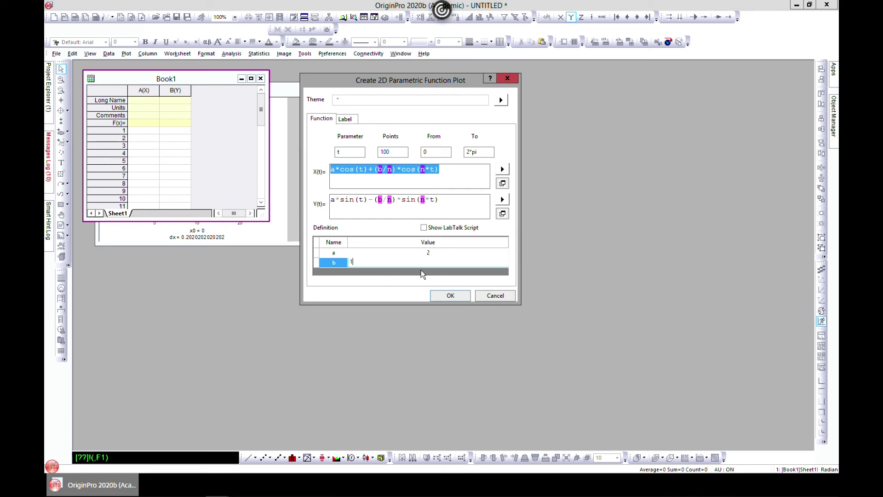
{"action": "left_click", "coordinate": [380, 252]}
- Add a third constant row for n = 2
{"action": "right_click", "coordinate": [343, 261]}
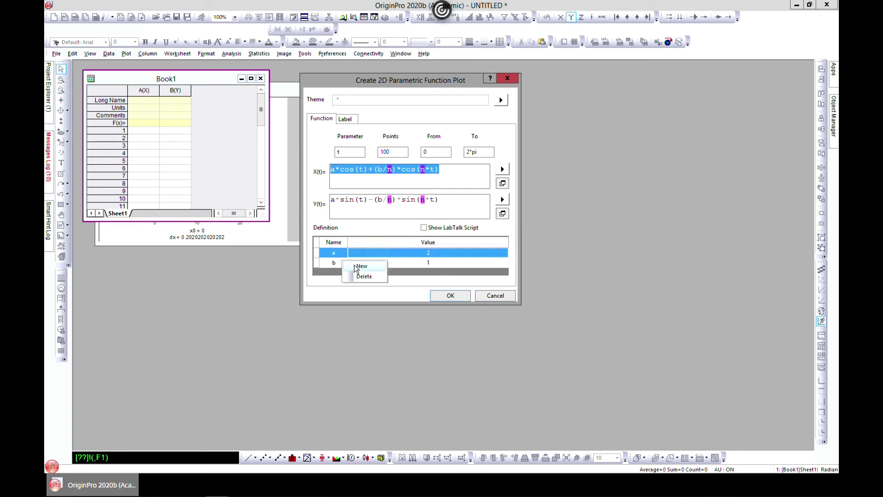
{"action": "left_click", "coordinate": [361, 266]}
{"action": "left_click", "coordinate": [339, 271]}
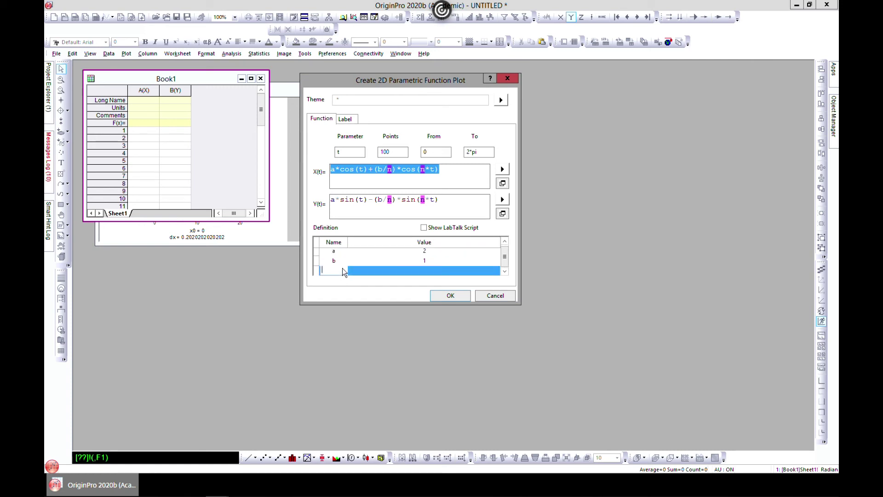
{"action": "left_click", "coordinate": [368, 271]}
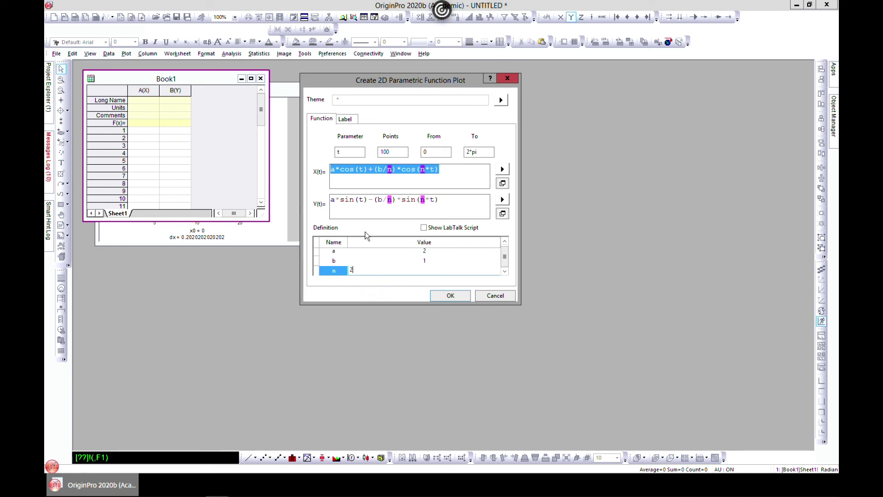
- Copy the X(t) expression and create the parametric plot with its FUNC workbook
{"action": "left_click", "coordinate": [382, 177]}
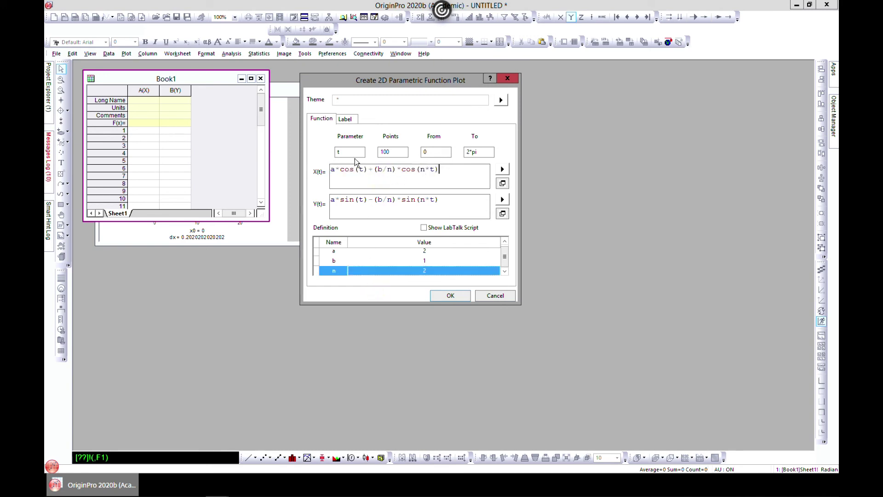
{"action": "left_click_drag", "start_coordinate": [441, 169], "coordinate": [332, 171]}
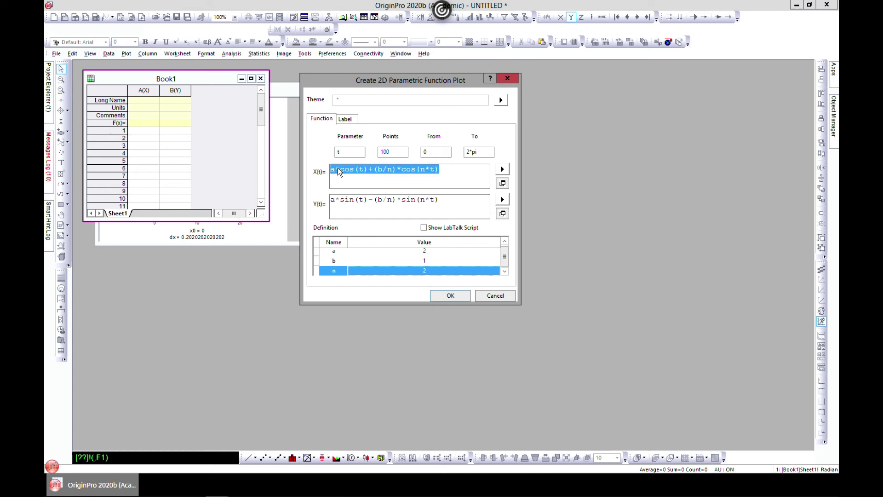
{"action": "right_click", "coordinate": [352, 168]}
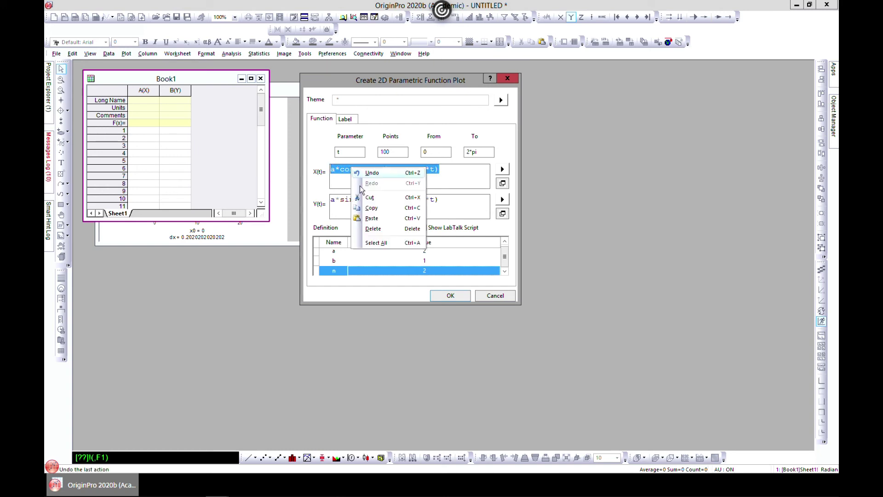
{"action": "left_click", "coordinate": [372, 208]}
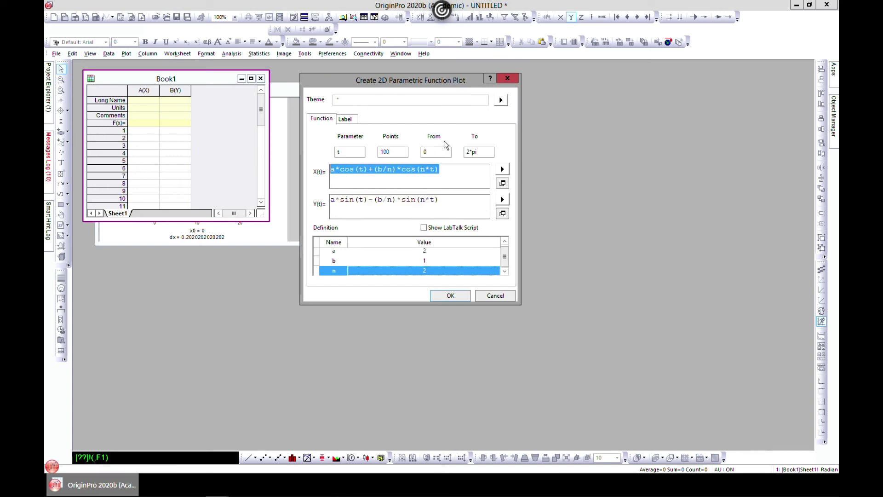
{"action": "left_click", "coordinate": [450, 296]}
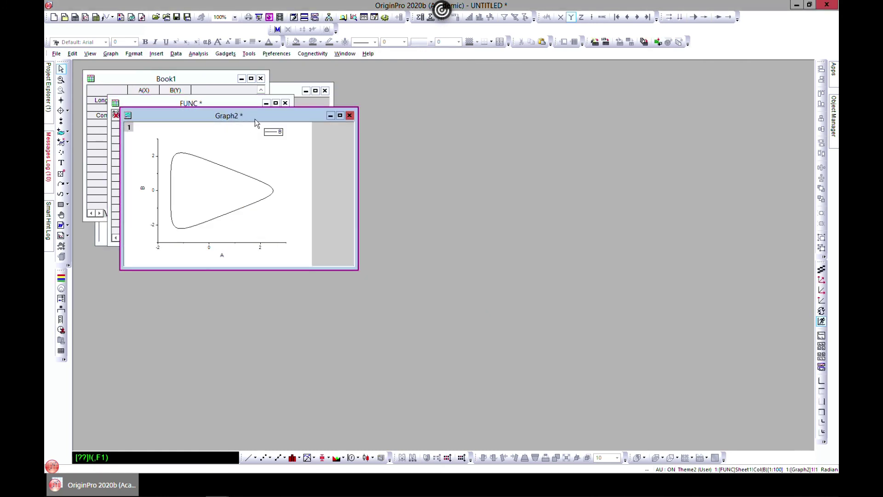
- Place Graph2 right of an enlarged FUNC worksheet and open the curve's Plot Details
{"action": "left_click_drag", "start_coordinate": [255, 119], "coordinate": [544, 119]}
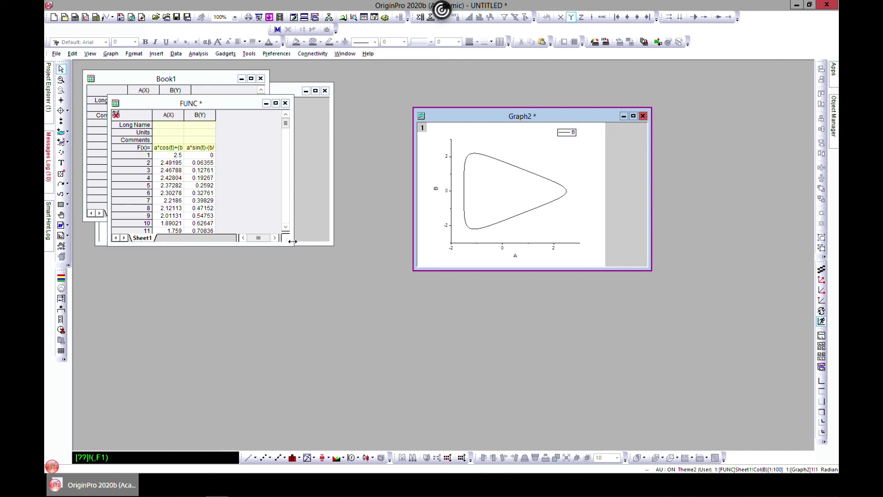
{"action": "left_click_drag", "start_coordinate": [293, 245], "coordinate": [381, 375]}
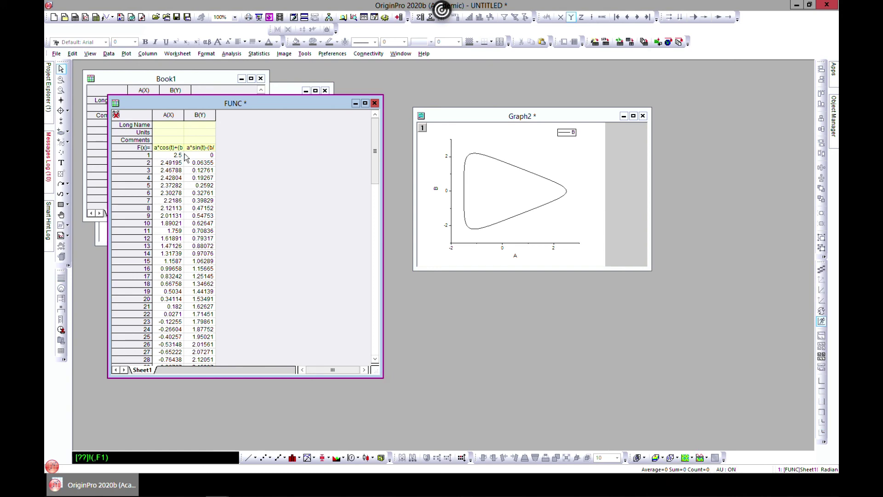
{"action": "left_click", "coordinate": [521, 193]}
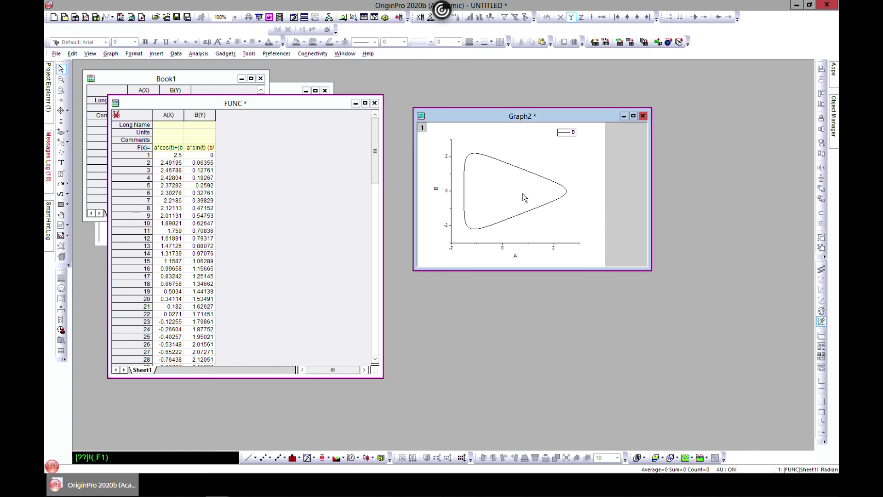
{"action": "double_click", "coordinate": [529, 173]}
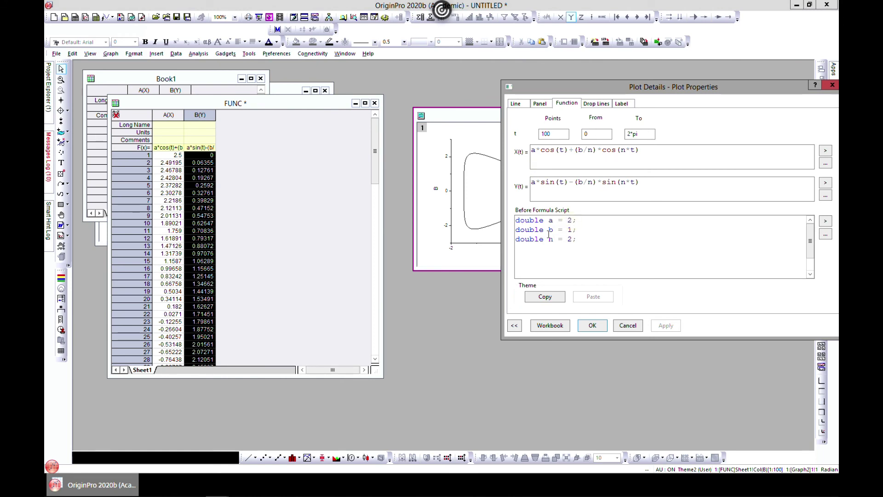
- Change the script to 'double a = 7;', apply it, and move Graph2 left beside FUNC
{"action": "key", "text": "BackSpace"}
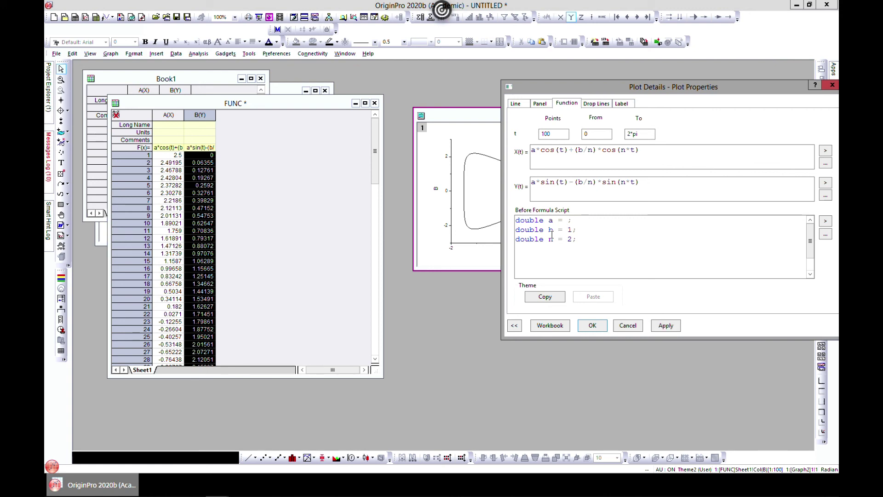
{"action": "type", "text": "7"}
{"action": "left_click", "coordinate": [676, 329]}
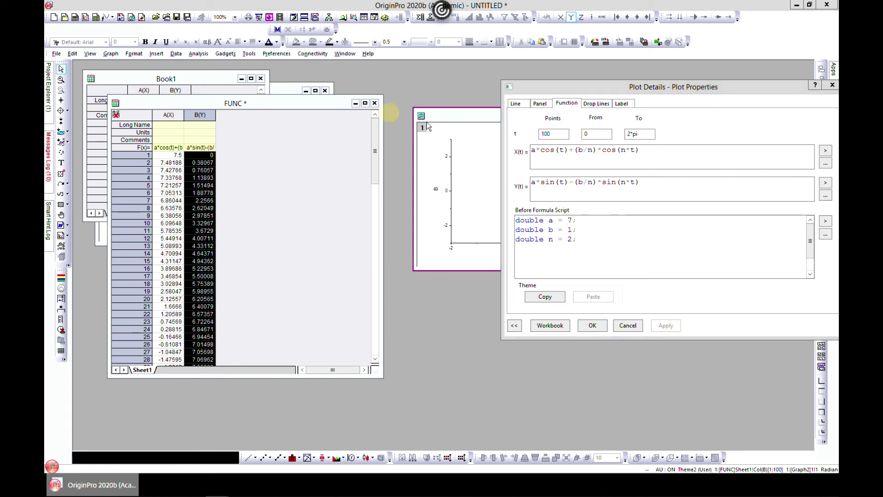
{"action": "left_click", "coordinate": [593, 325]}
{"action": "left_click_drag", "start_coordinate": [521, 125], "coordinate": [453, 124]}
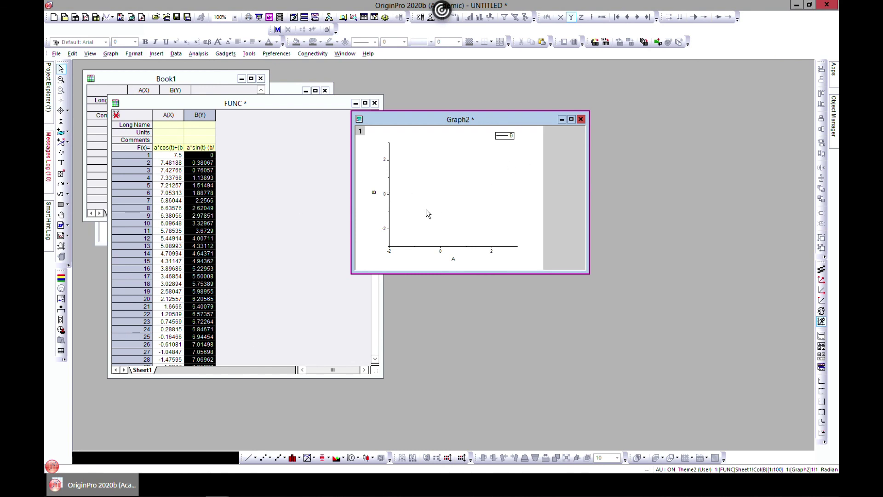
{"action": "left_click", "coordinate": [370, 170]}
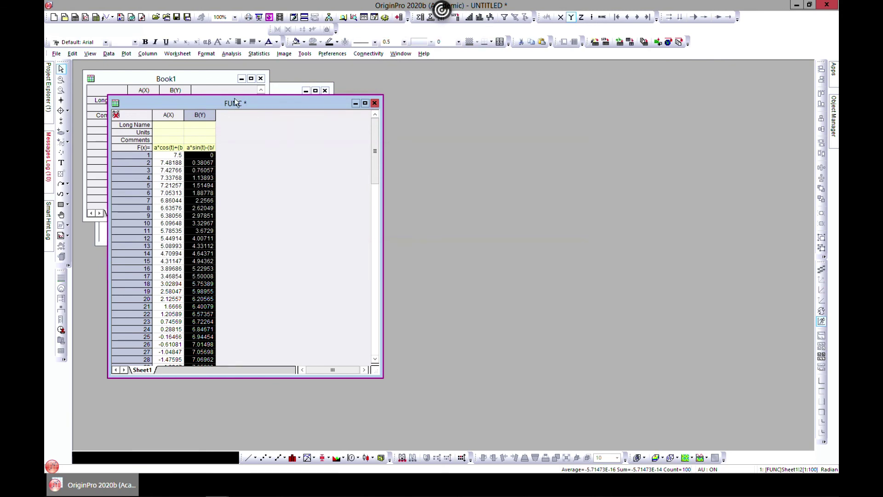
- Drag the FUNC worksheet to the centre-right of the workspace, uncovering Book1
{"action": "left_click_drag", "start_coordinate": [237, 104], "coordinate": [432, 138]}
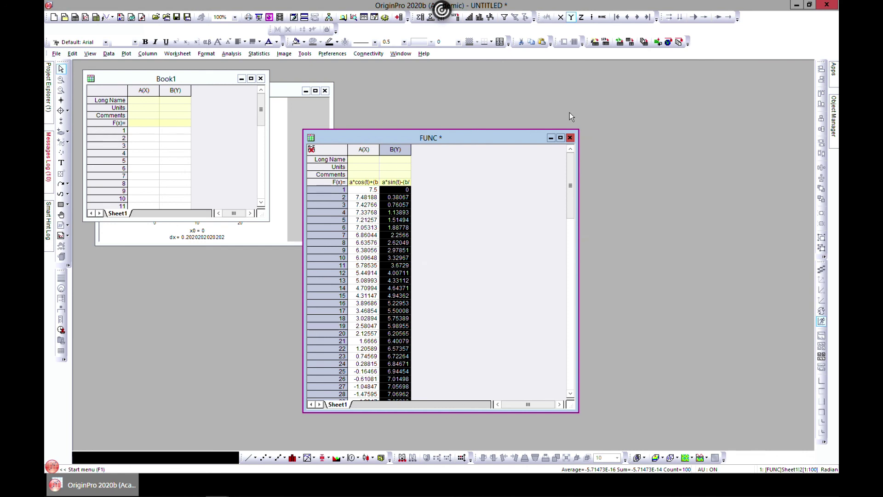
{"action": "left_click_drag", "start_coordinate": [450, 139], "coordinate": [463, 103]}
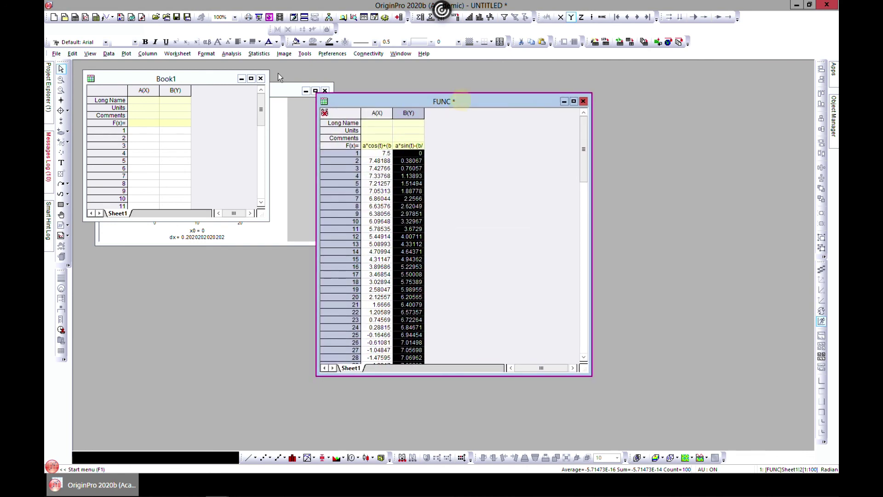